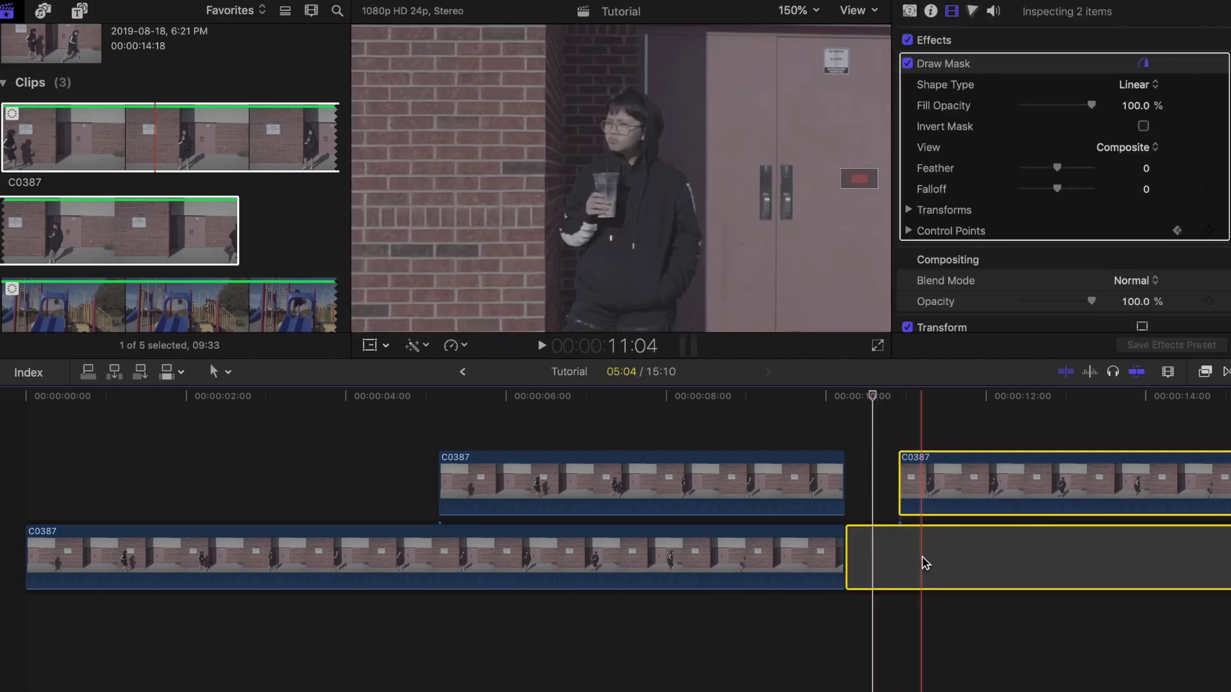
Step: Delete the extra C0387 clip and gap, leaving one C0387 clip at the timeline start
{"action": "key", "text": "Delete"}
{"action": "left_click", "coordinate": [434, 544]}
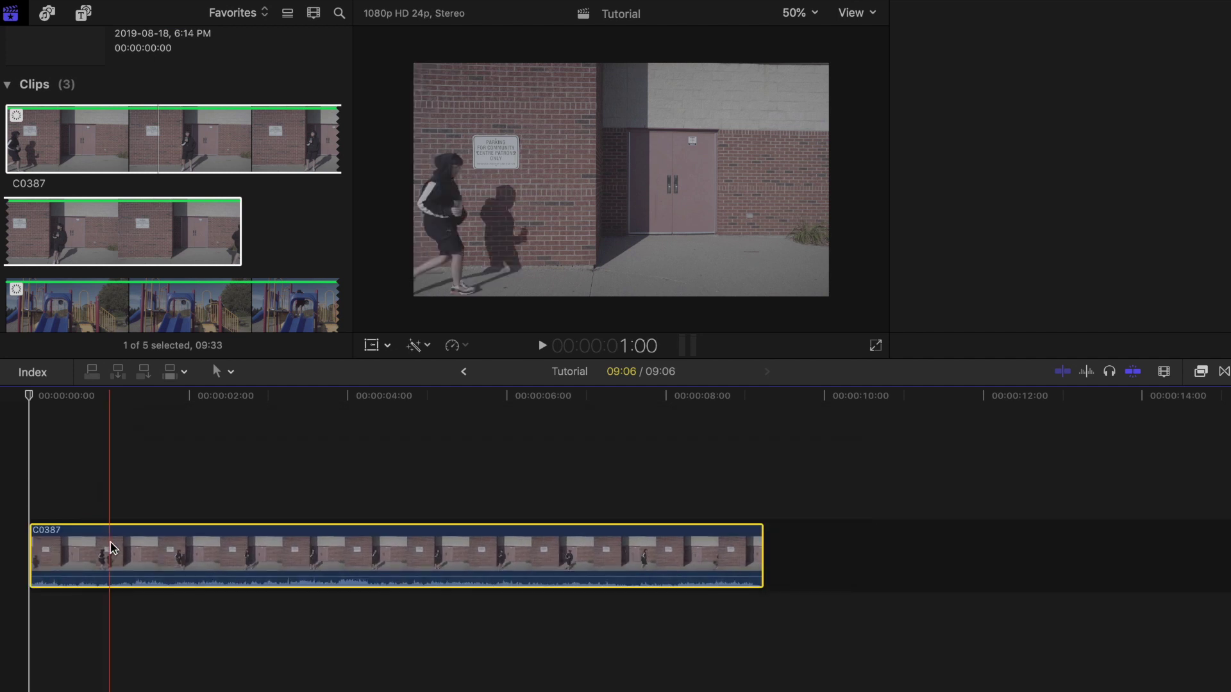
Step: Append a second C0387 copy and stack it on a connected lane above the first
{"action": "key", "text": "super+v"}
{"action": "scroll", "coordinate": [747, 563], "scroll_direction": "left", "scroll_amount": 10}
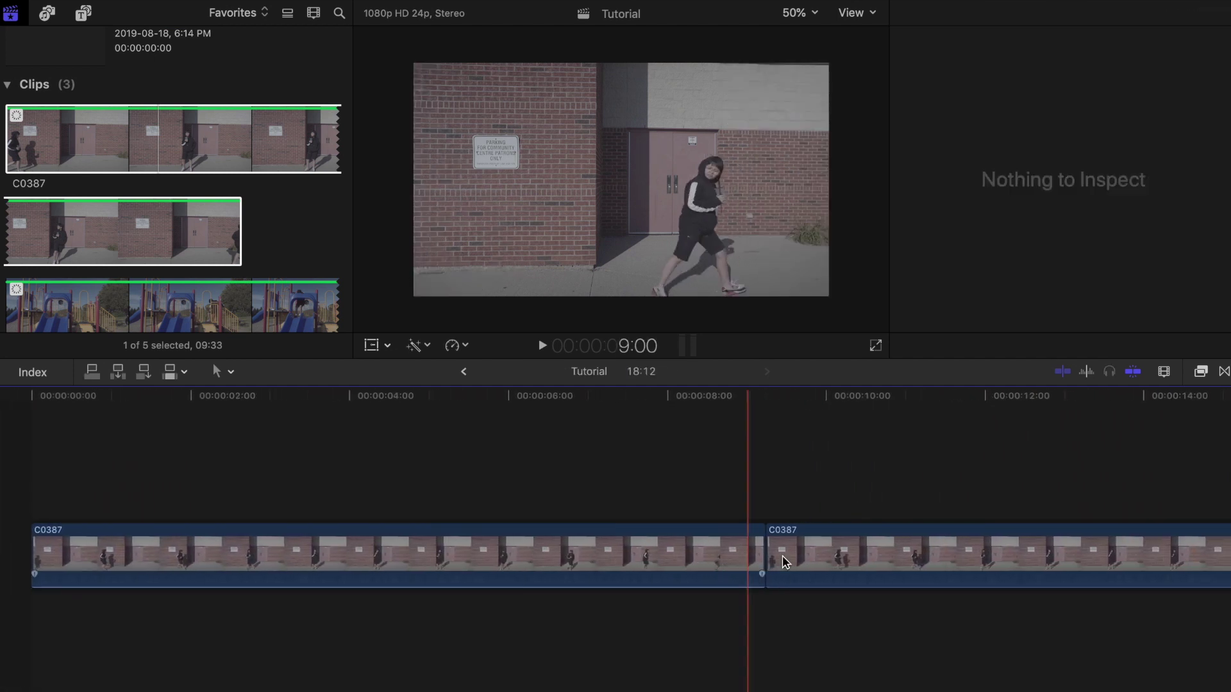
{"action": "left_click_drag", "start_coordinate": [782, 553], "coordinate": [245, 492]}
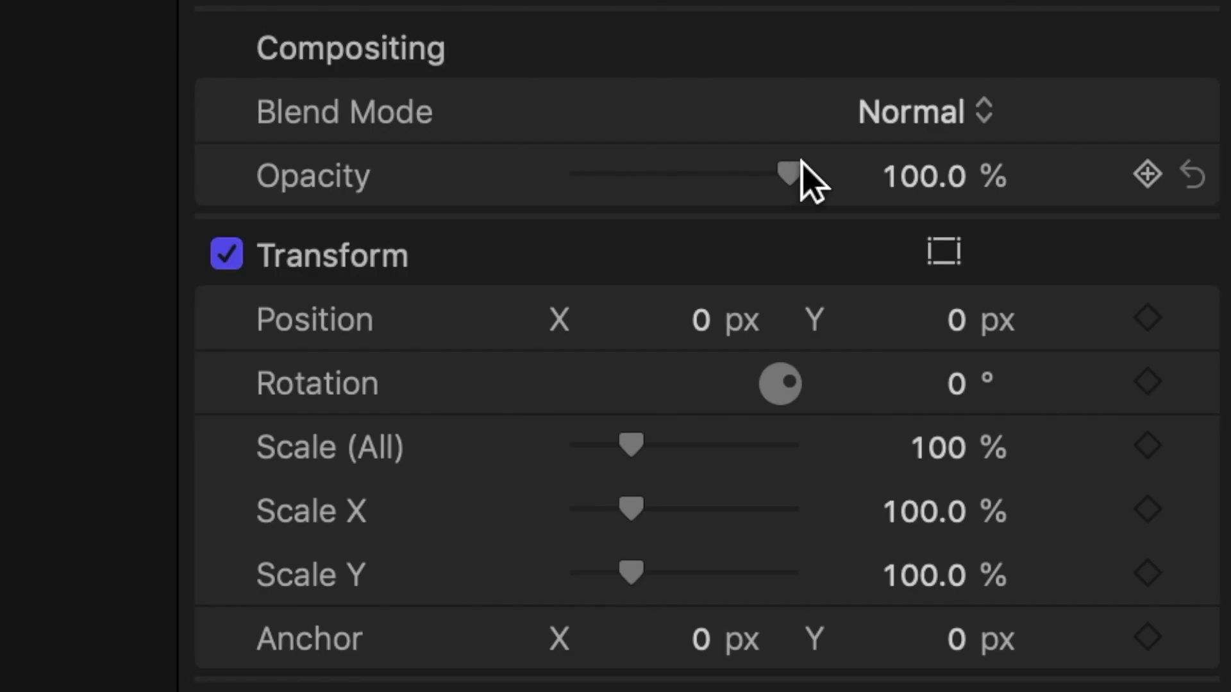
Step: Nudge the upper clip slightly later and keep its opacity at 100%
{"action": "left_click_drag", "start_coordinate": [1086, 84], "coordinate": [1038, 85]}
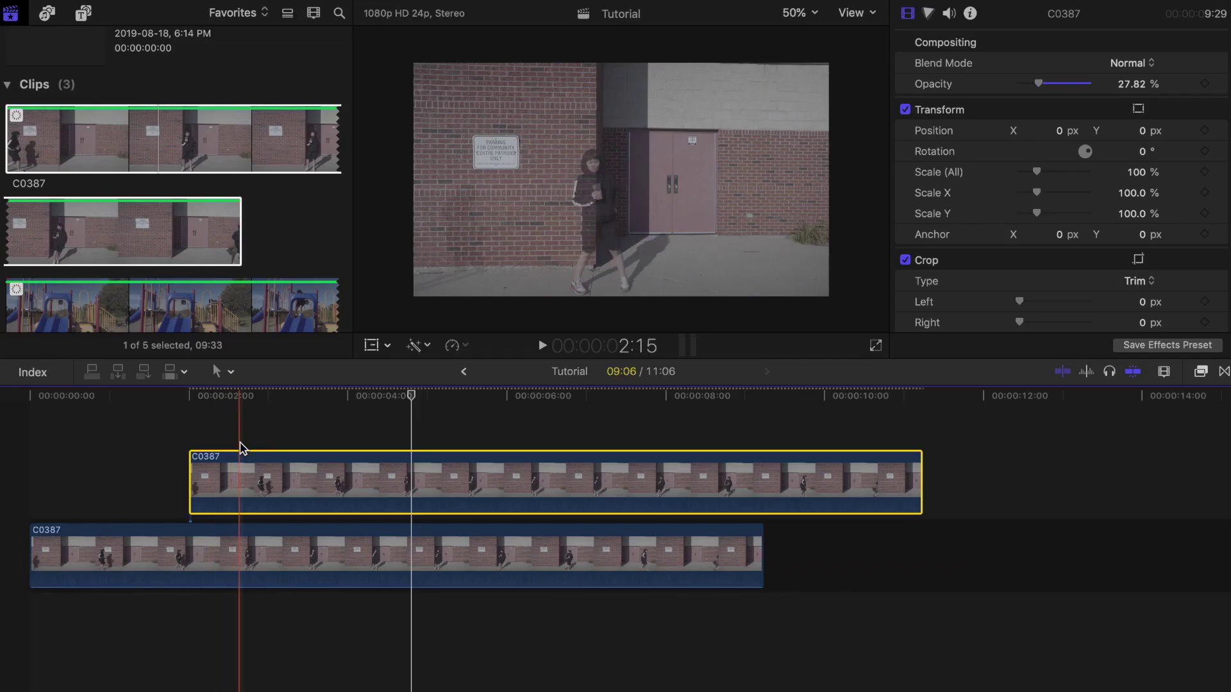
{"action": "key", "text": "shift+period"}
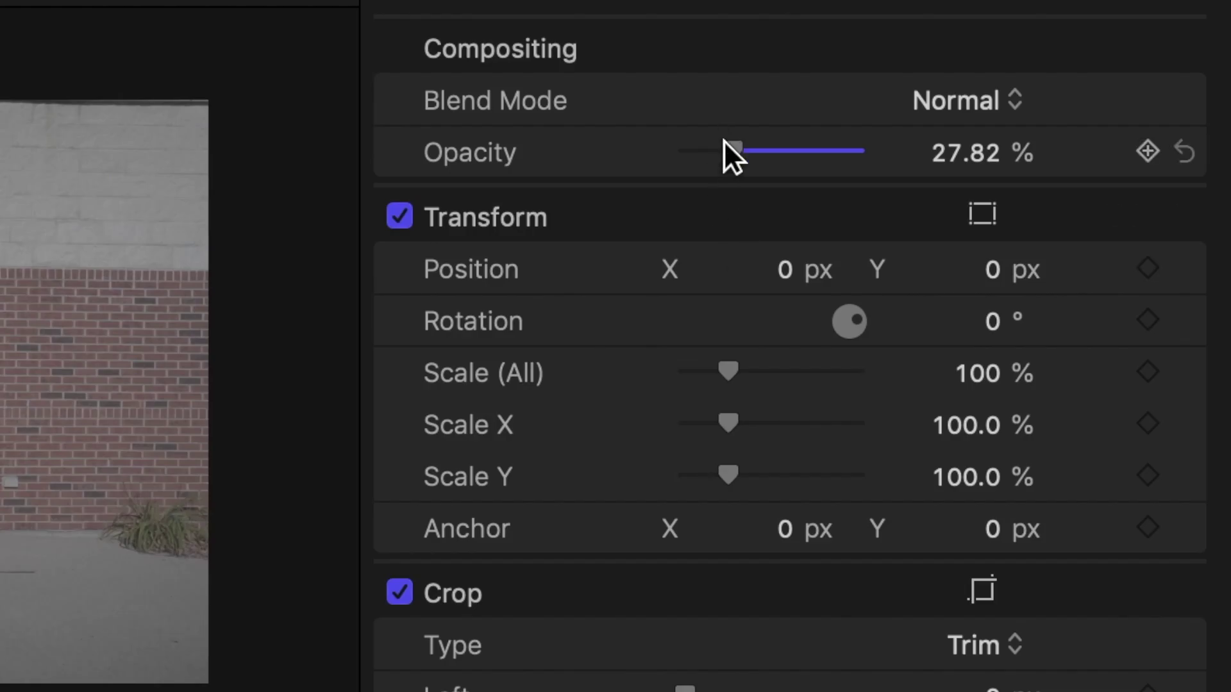
{"action": "left_click_drag", "start_coordinate": [841, 154], "coordinate": [903, 155]}
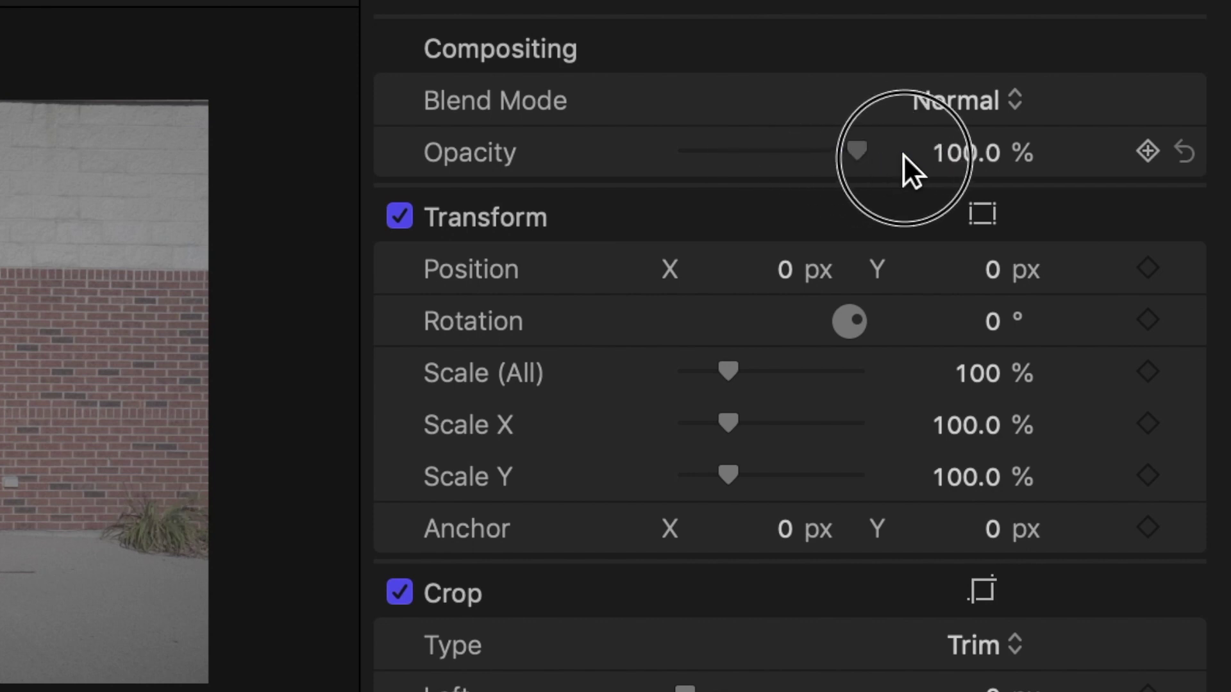
{"action": "left_click_drag", "start_coordinate": [1084, 444], "coordinate": [778, 484]}
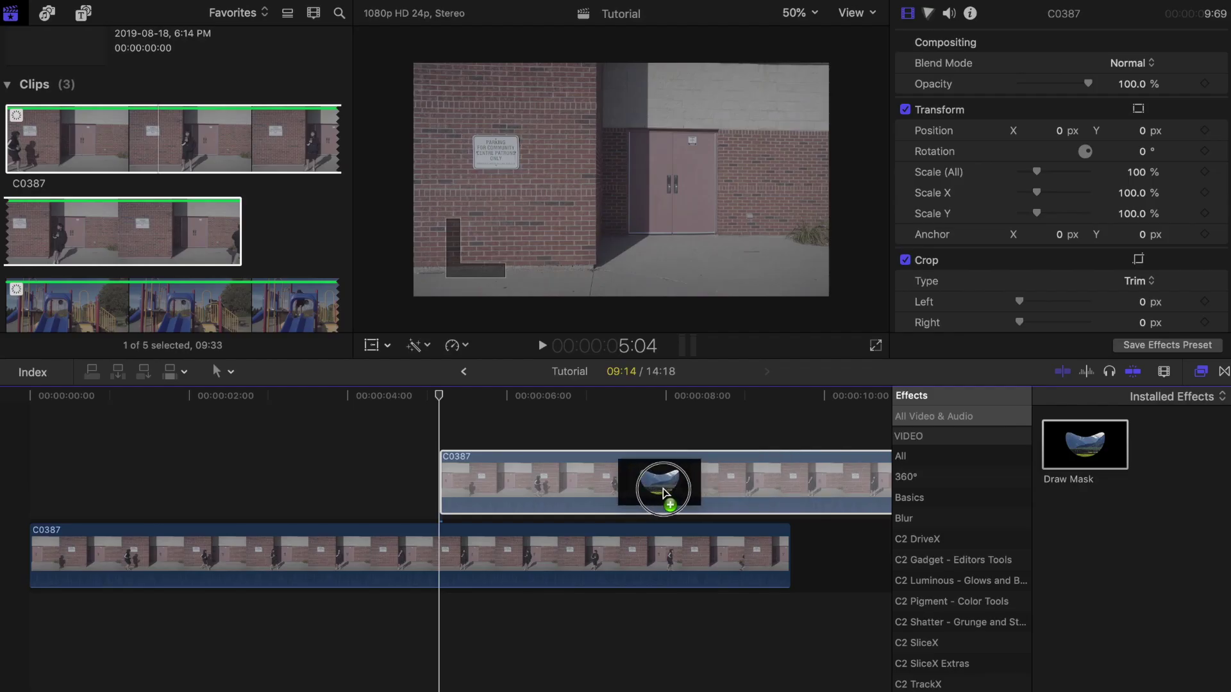
Step: Apply Draw Mask to the upper clip and keyframe its Control Points
{"action": "left_click_drag", "start_coordinate": [665, 493], "coordinate": [663, 492]}
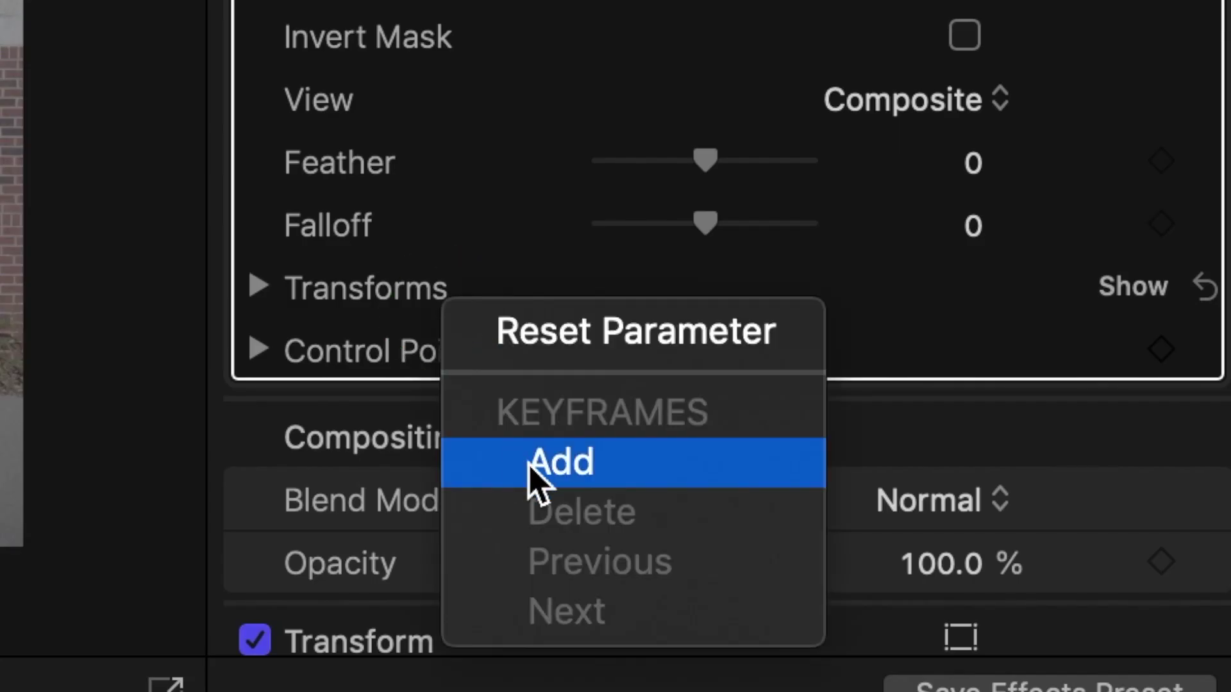
{"action": "left_click", "coordinate": [538, 472]}
{"action": "right_click", "coordinate": [427, 360]}
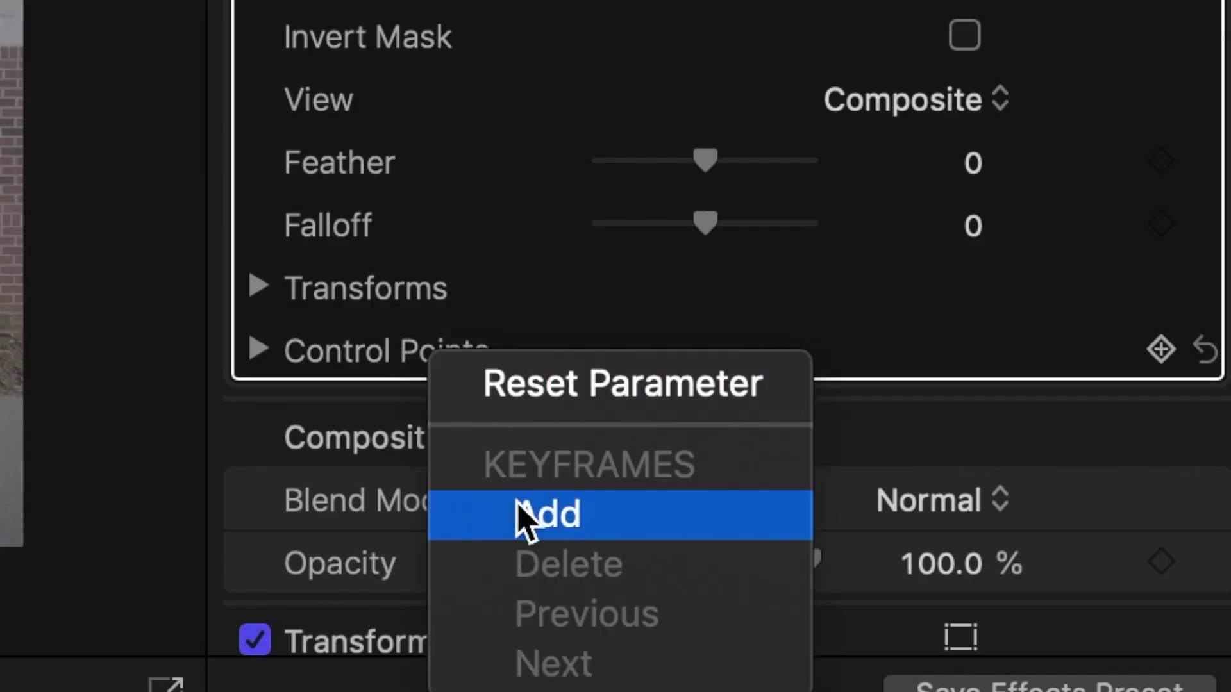
{"action": "left_click", "coordinate": [530, 513]}
Step: Step forward frame by frame, dragging the mask's points right to widen it across the frame
{"action": "key", "text": "Right"}
{"action": "key", "text": "Right"}
{"action": "key", "text": "Right"}
{"action": "key", "text": "Right"}
{"action": "key", "text": "Right"}
{"action": "key", "text": "Right"}
{"action": "key", "text": "Right"}
{"action": "key", "text": "Right"}
{"action": "key", "text": "Right"}
{"action": "key", "text": "Right"}
{"action": "key", "text": "Right"}
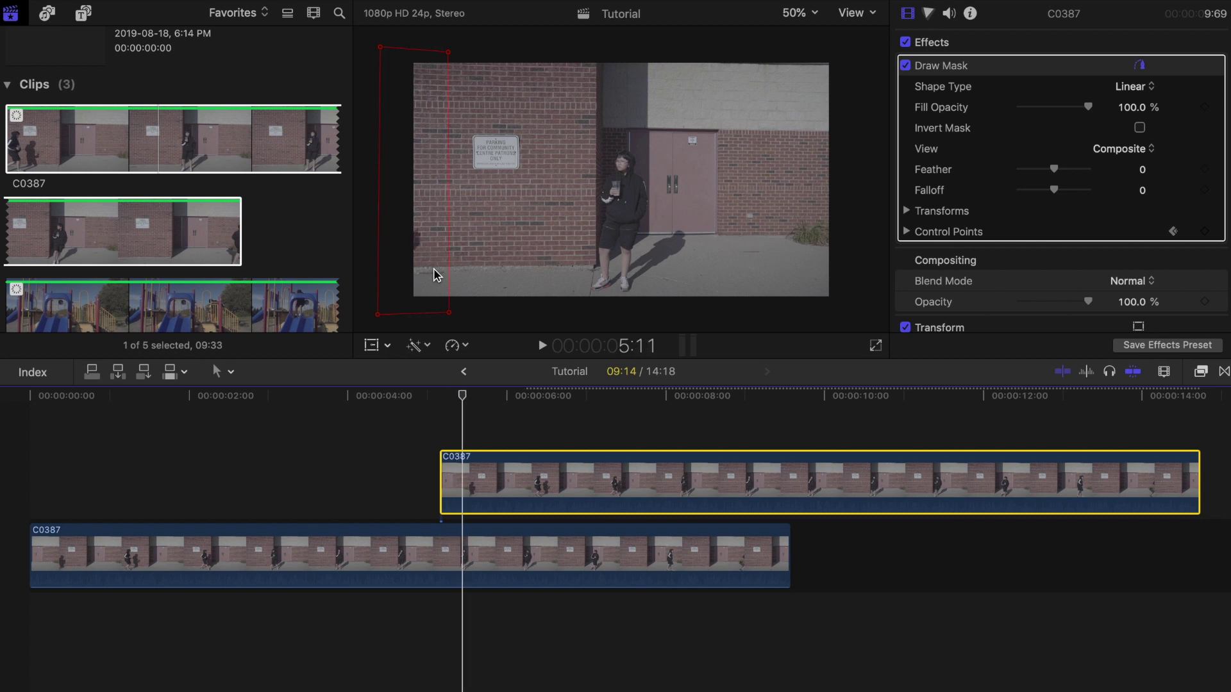
{"action": "left_click", "coordinate": [451, 255]}
{"action": "key", "text": "Right"}
{"action": "key", "text": "Right"}
{"action": "key", "text": "Right"}
{"action": "key", "text": "Right"}
{"action": "key", "text": "Right"}
{"action": "key", "text": "Right"}
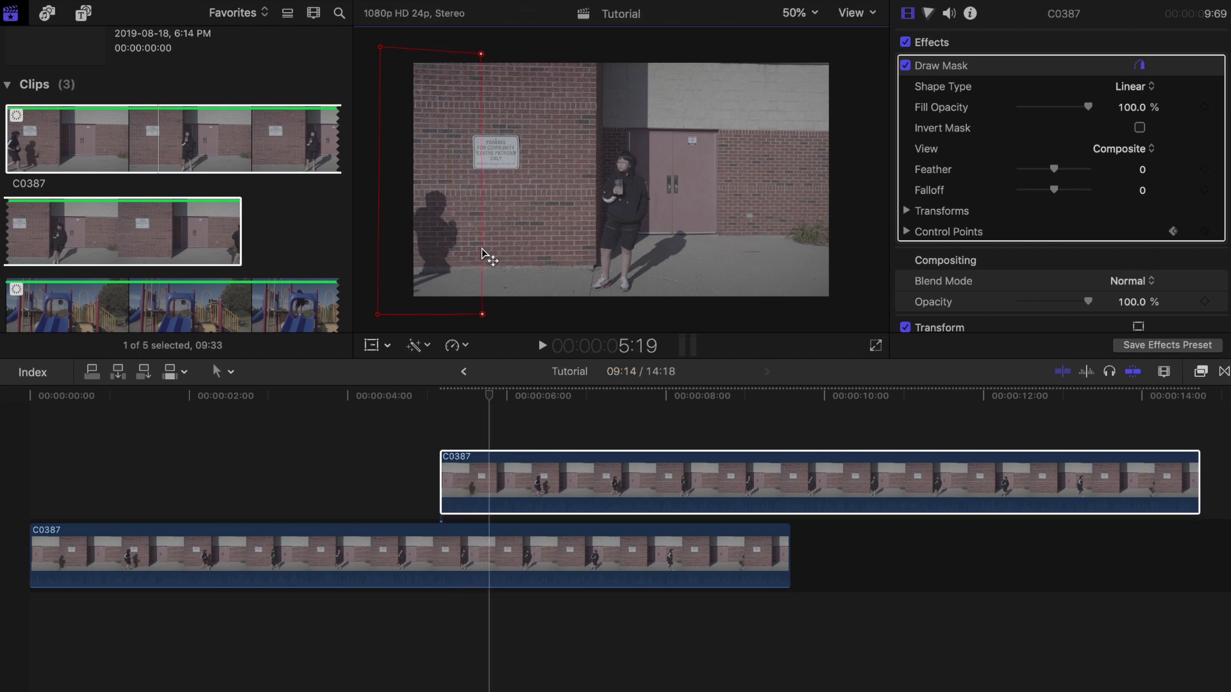
{"action": "left_click_drag", "start_coordinate": [482, 248], "coordinate": [577, 256]}
{"action": "key", "text": "Right"}
{"action": "key", "text": "Right"}
{"action": "key", "text": "Right"}
{"action": "key", "text": "Right"}
{"action": "key", "text": "Right"}
{"action": "key", "text": "Right"}
{"action": "key", "text": "Right"}
{"action": "key", "text": "Right"}
{"action": "key", "text": "Right"}
{"action": "key", "text": "Right"}
{"action": "key", "text": "Right"}
{"action": "key", "text": "Right"}
{"action": "key", "text": "Right"}
{"action": "key", "text": "Right"}
{"action": "key", "text": "Right"}
{"action": "key", "text": "Right"}
{"action": "key", "text": "Right"}
{"action": "key", "text": "Right"}
{"action": "key", "text": "Right"}
{"action": "key", "text": "Right"}
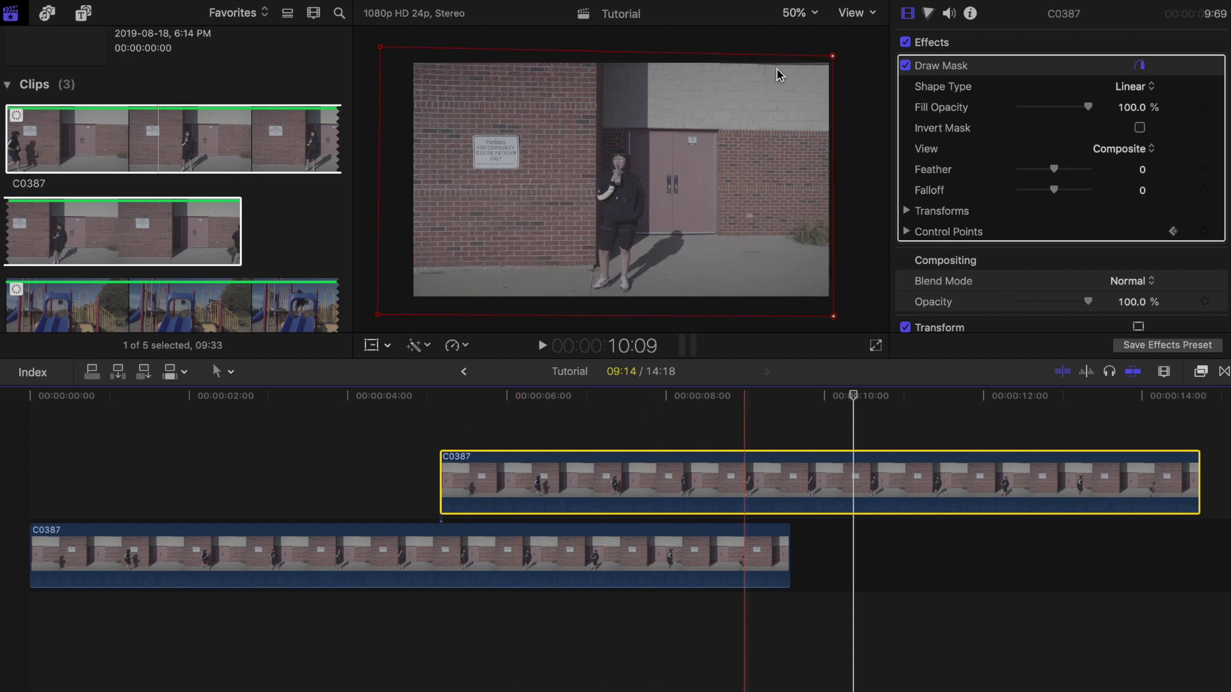
Step: Zoom the viewer to 150%, then split the upper clip and delete everything after the cut
{"action": "left_click", "coordinate": [814, 14]}
{"action": "left_click", "coordinate": [811, 115]}
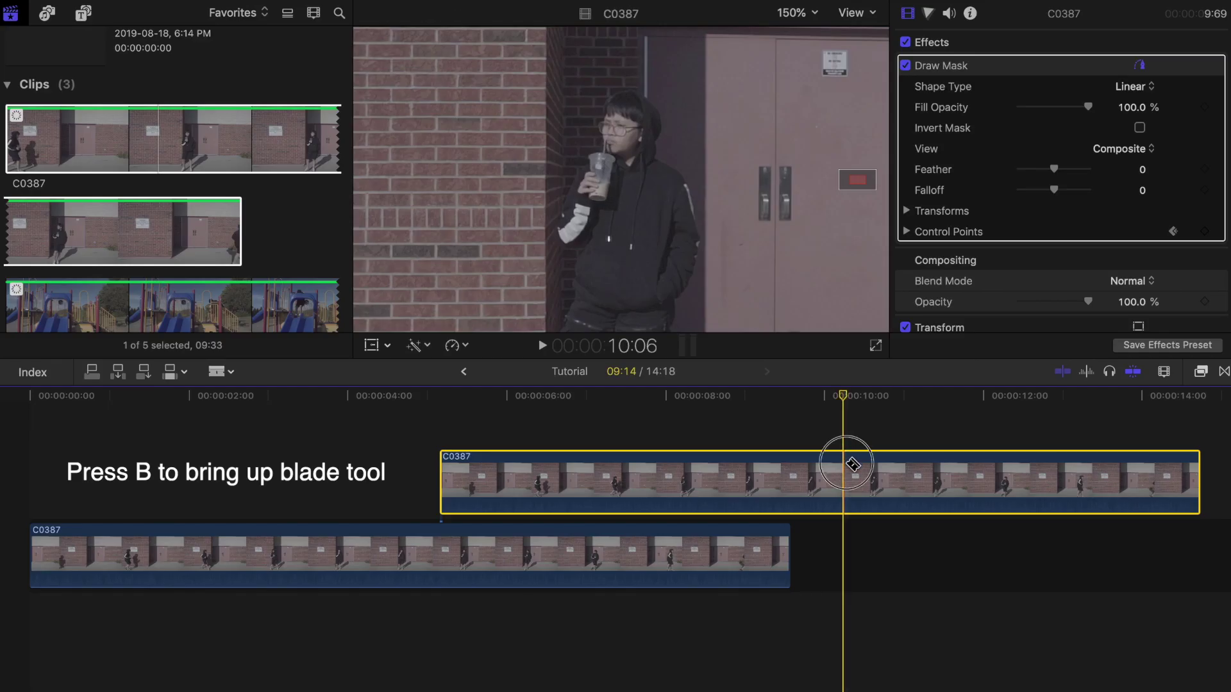
{"action": "left_click", "coordinate": [852, 463]}
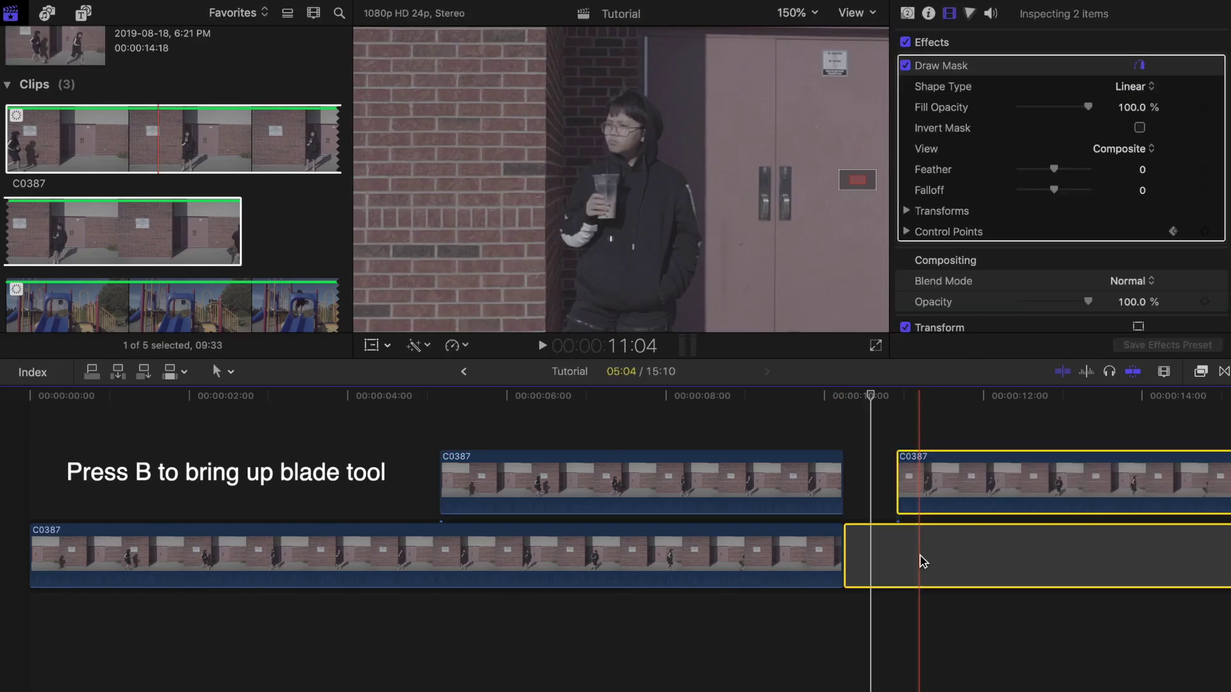
{"action": "key", "text": "Delete"}
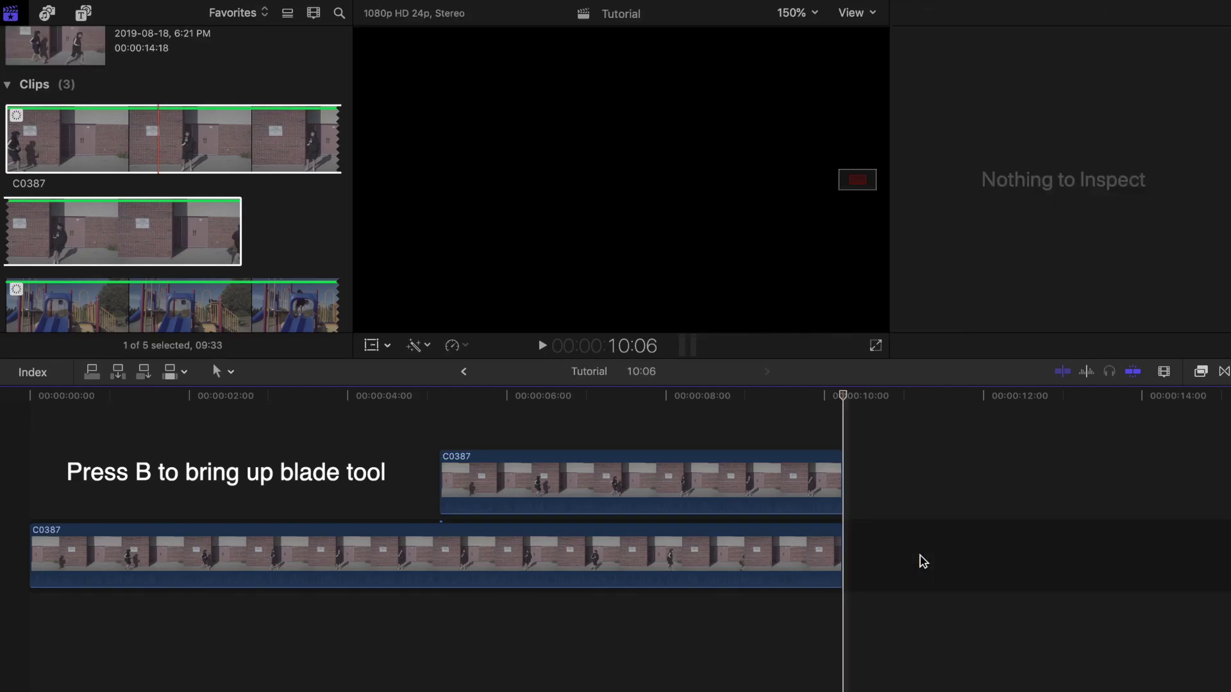
{"action": "left_click", "coordinate": [409, 500]}
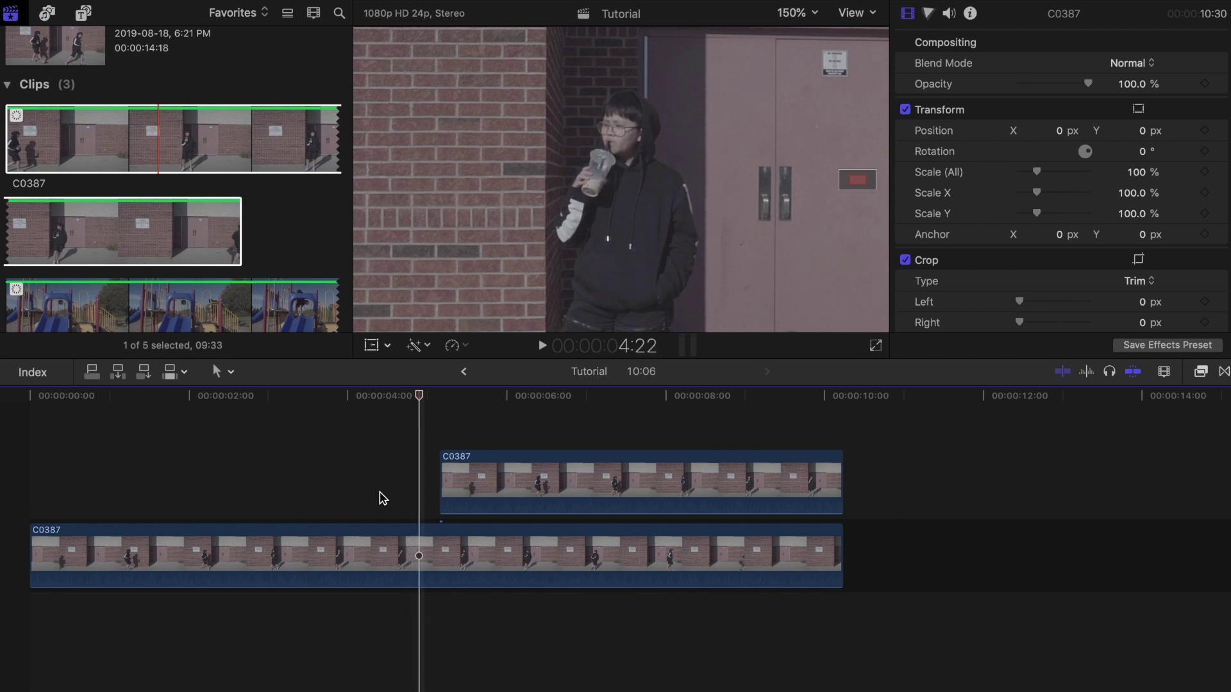
Step: Split the lower C0387 clip at the playhead and ripple-delete its left part
{"action": "key", "text": "b"}
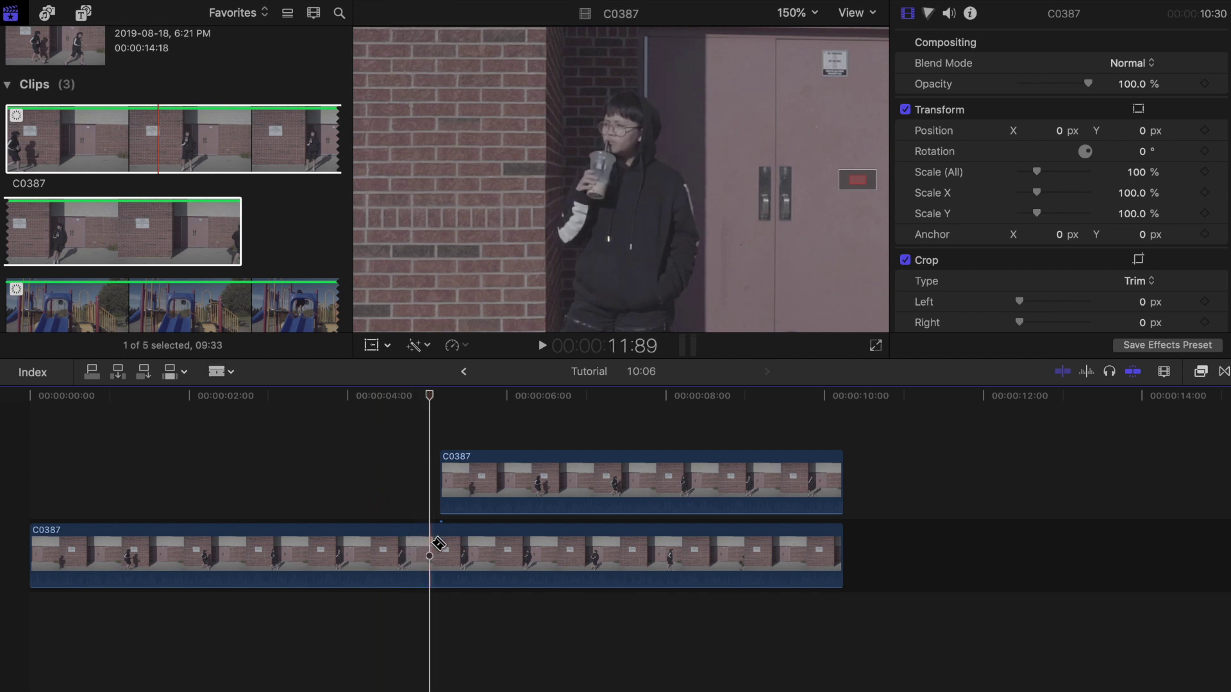
{"action": "left_click", "coordinate": [436, 545]}
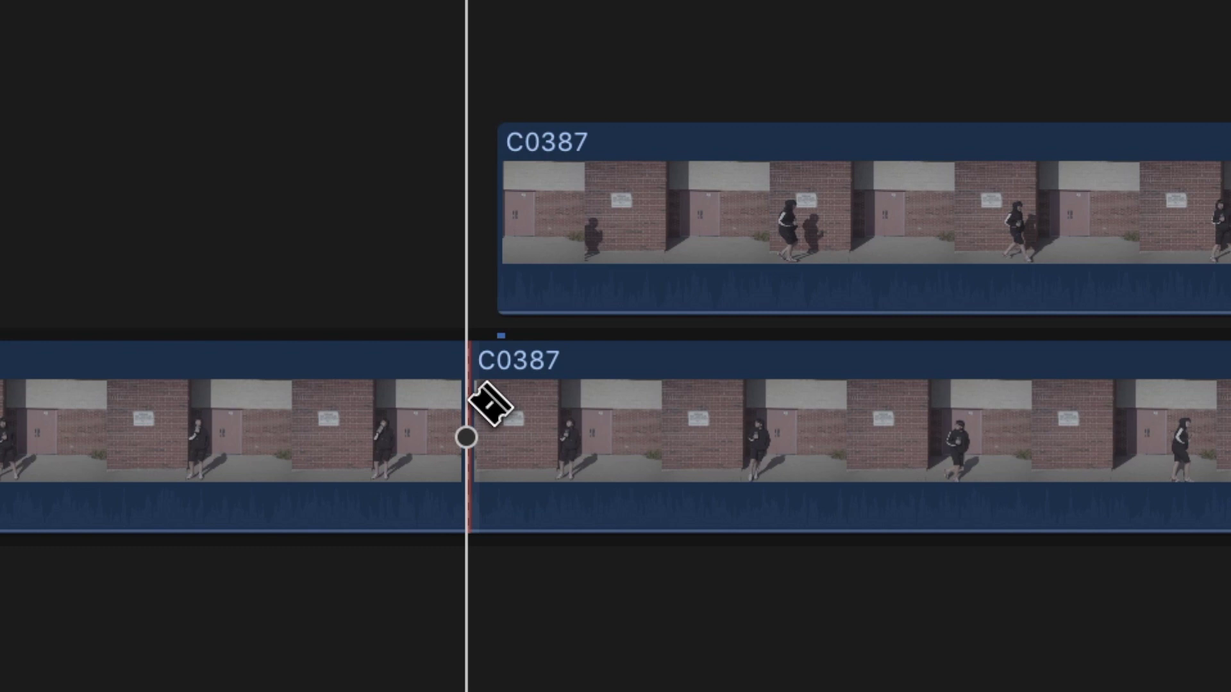
{"action": "key", "text": "a"}
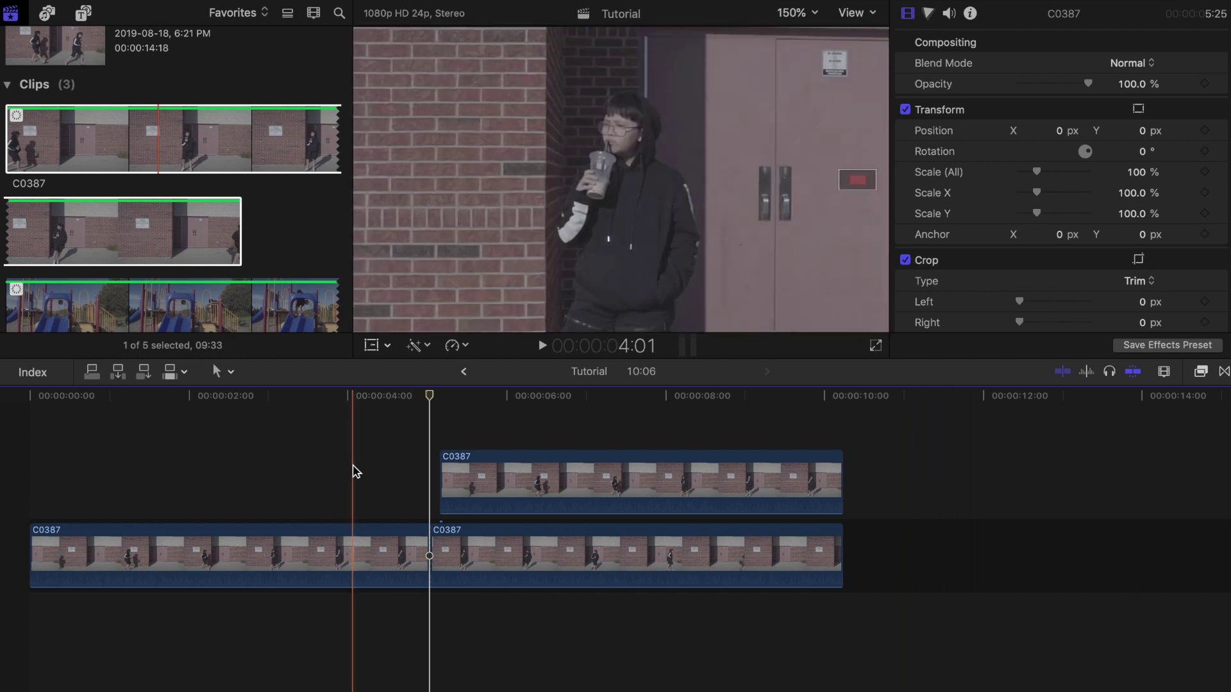
{"action": "left_click", "coordinate": [267, 569]}
{"action": "key", "text": "Delete"}
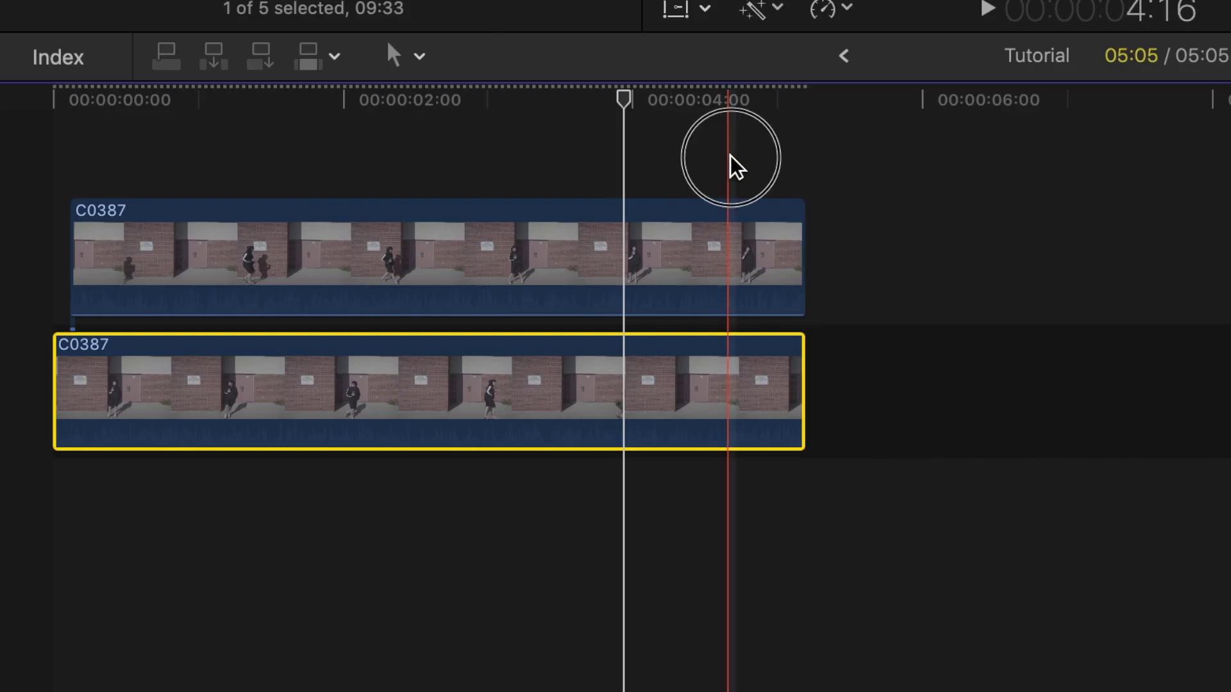
Step: Turn both stacked clips into compound clip 'Tutorial Clip' and paste six copies back to back
{"action": "left_click_drag", "start_coordinate": [730, 165], "coordinate": [725, 357]}
{"action": "right_click", "coordinate": [723, 387]}
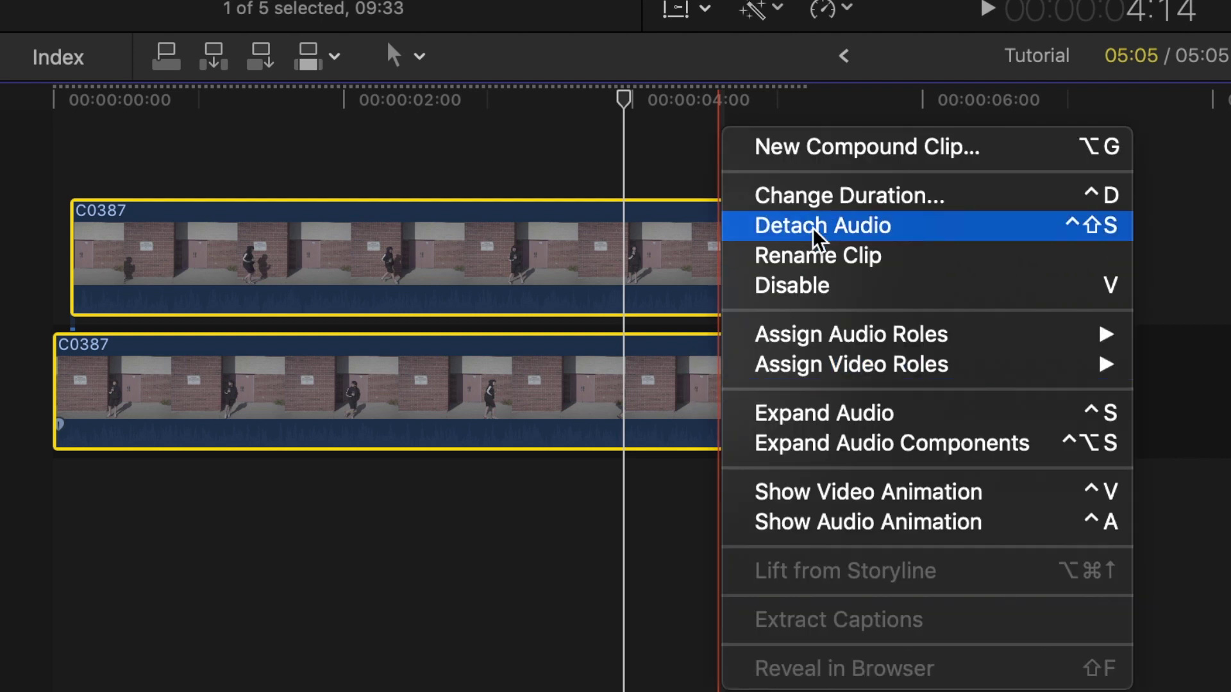
{"action": "left_click", "coordinate": [906, 161]}
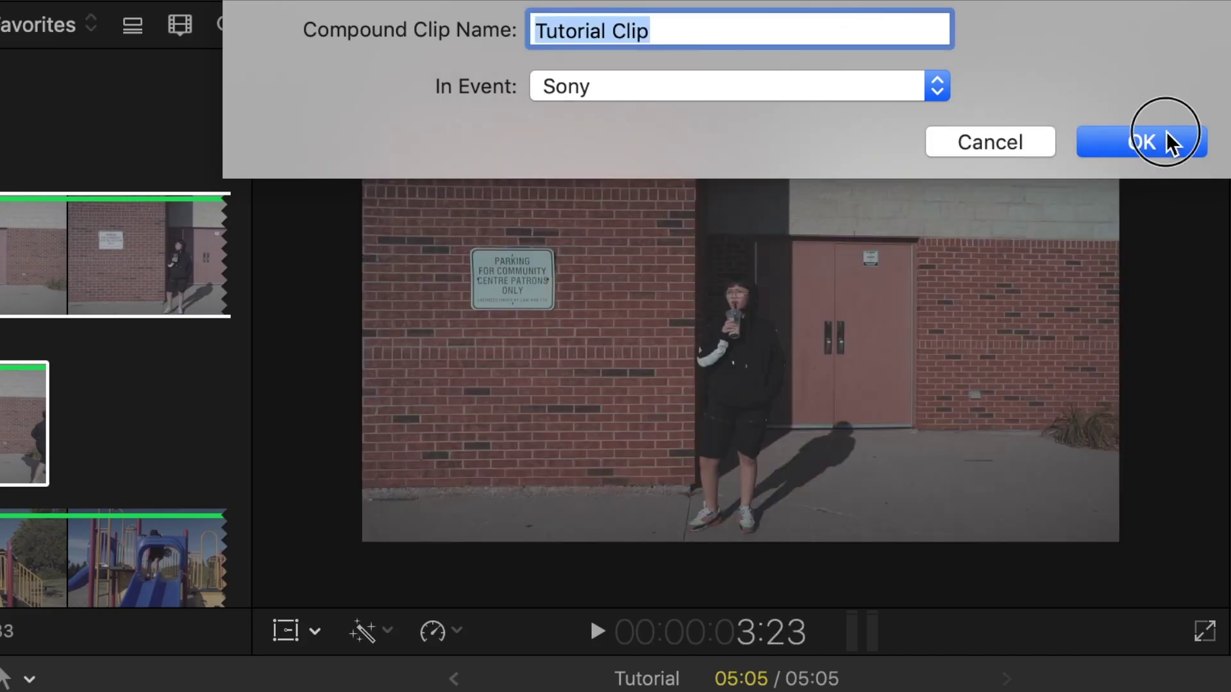
{"action": "left_click", "coordinate": [1165, 142]}
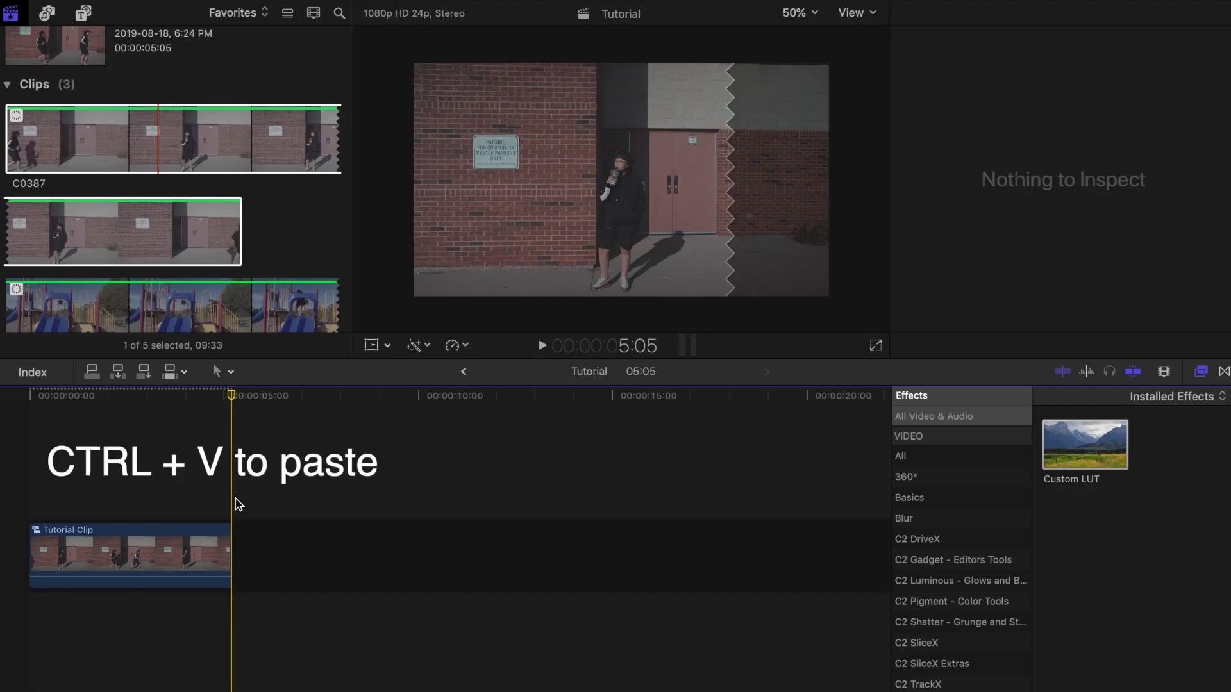
{"action": "key", "text": "ctrl+v"}
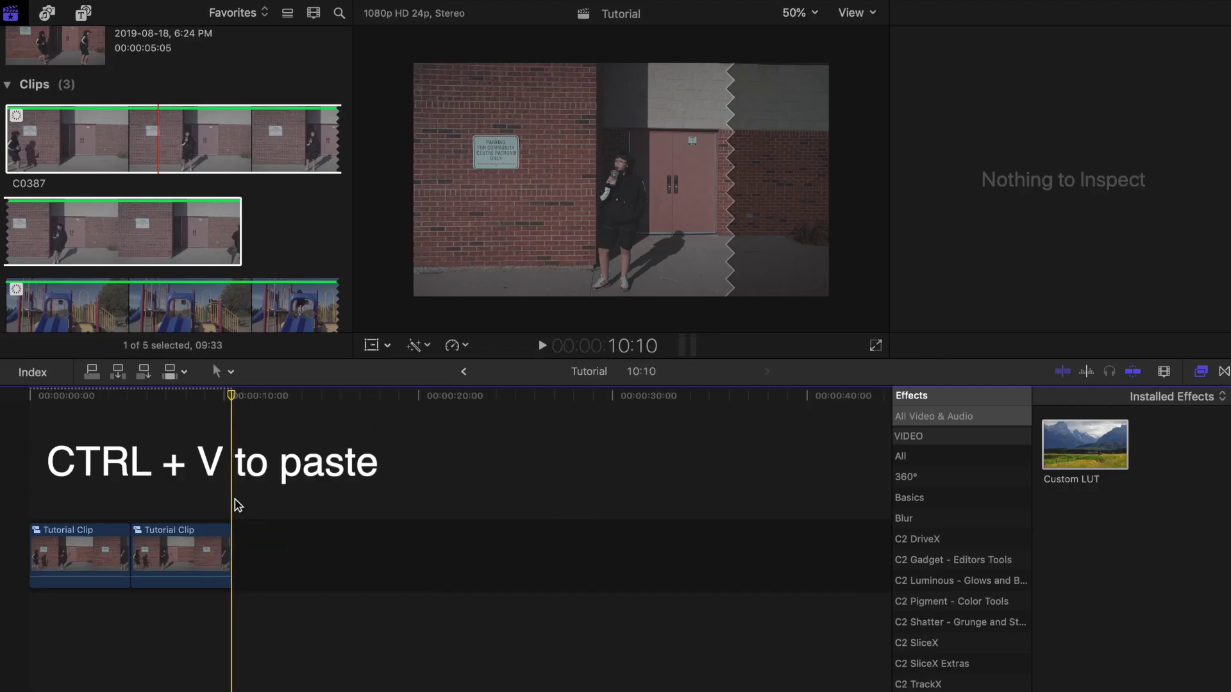
{"action": "key", "text": "ctrl+v"}
{"action": "key", "text": "ctrl+v"}
{"action": "key", "text": "ctrl+v"}
{"action": "key", "text": "ctrl+v"}
{"action": "key", "text": "ctrl+v"}
{"action": "key", "text": "ctrl+v"}
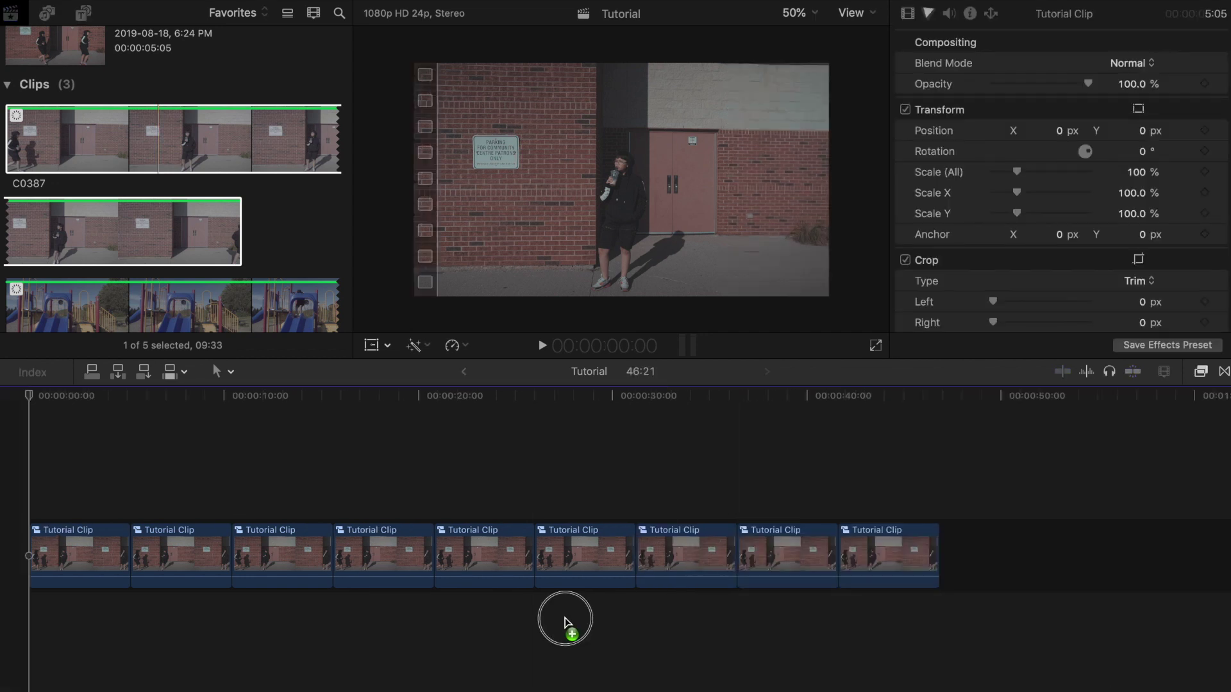
Step: Add city birds ambient audio at -14 dB, set the inner clip audio to -2 dB, then replay
{"action": "left_click_drag", "start_coordinate": [564, 621], "coordinate": [57, 607]}
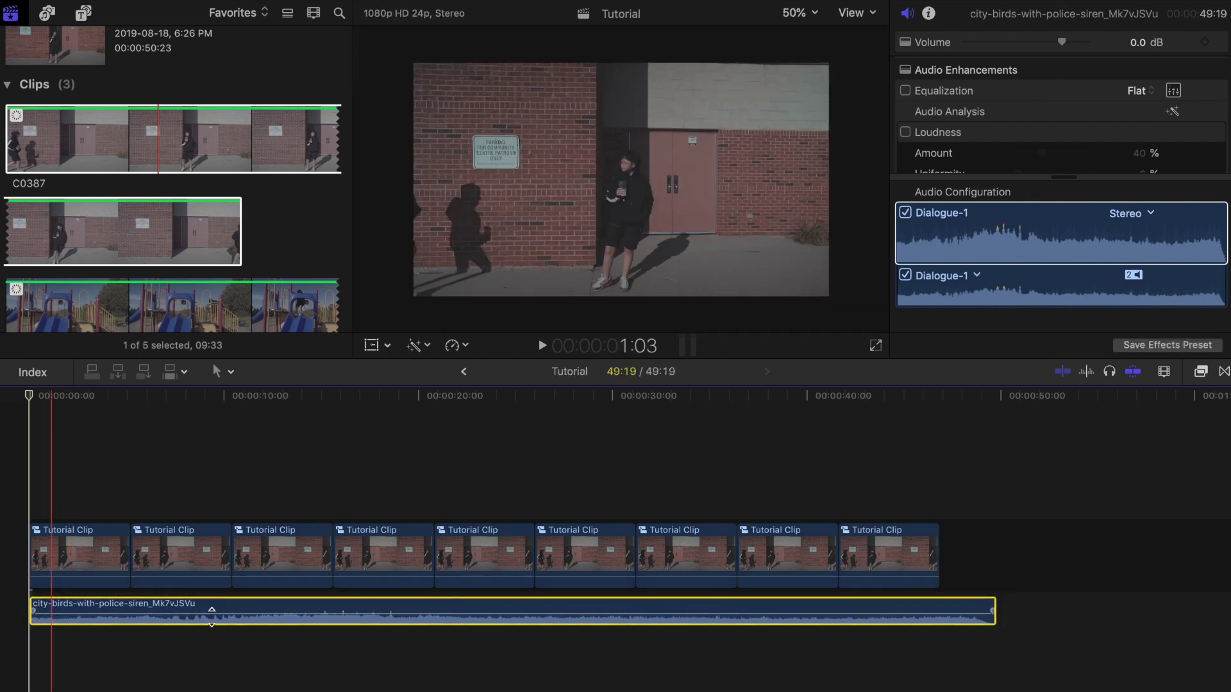
{"action": "left_click_drag", "start_coordinate": [276, 609], "coordinate": [274, 618]}
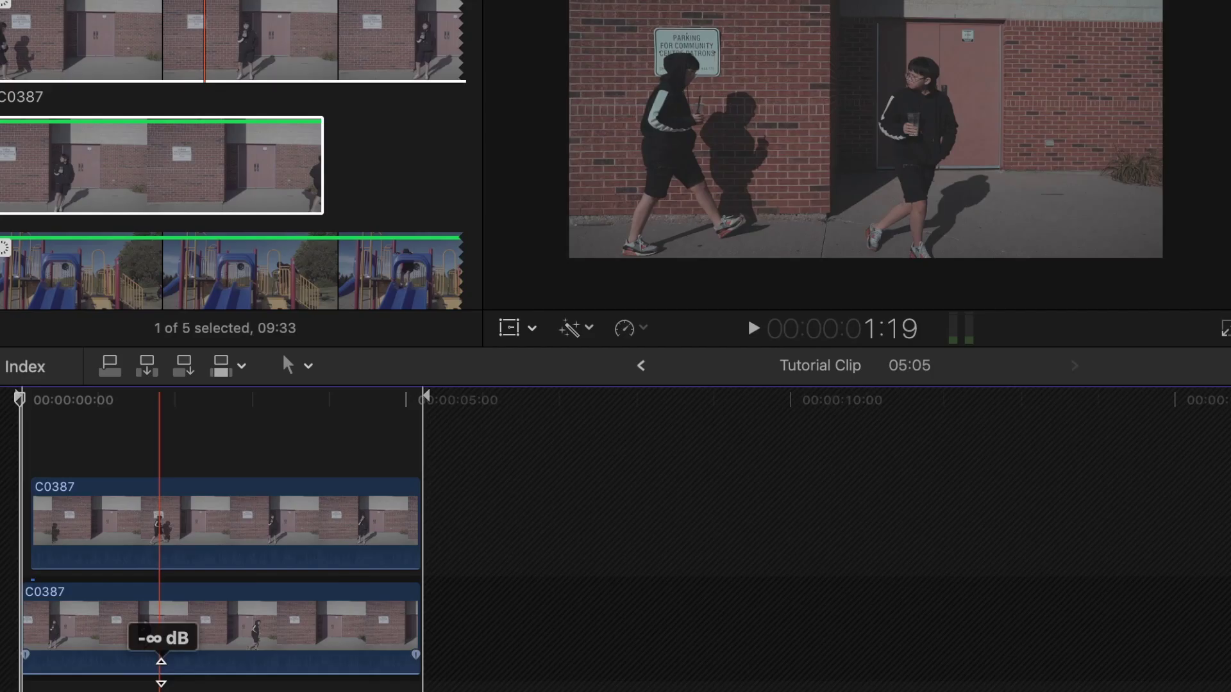
{"action": "left_click_drag", "start_coordinate": [159, 660], "coordinate": [160, 662]}
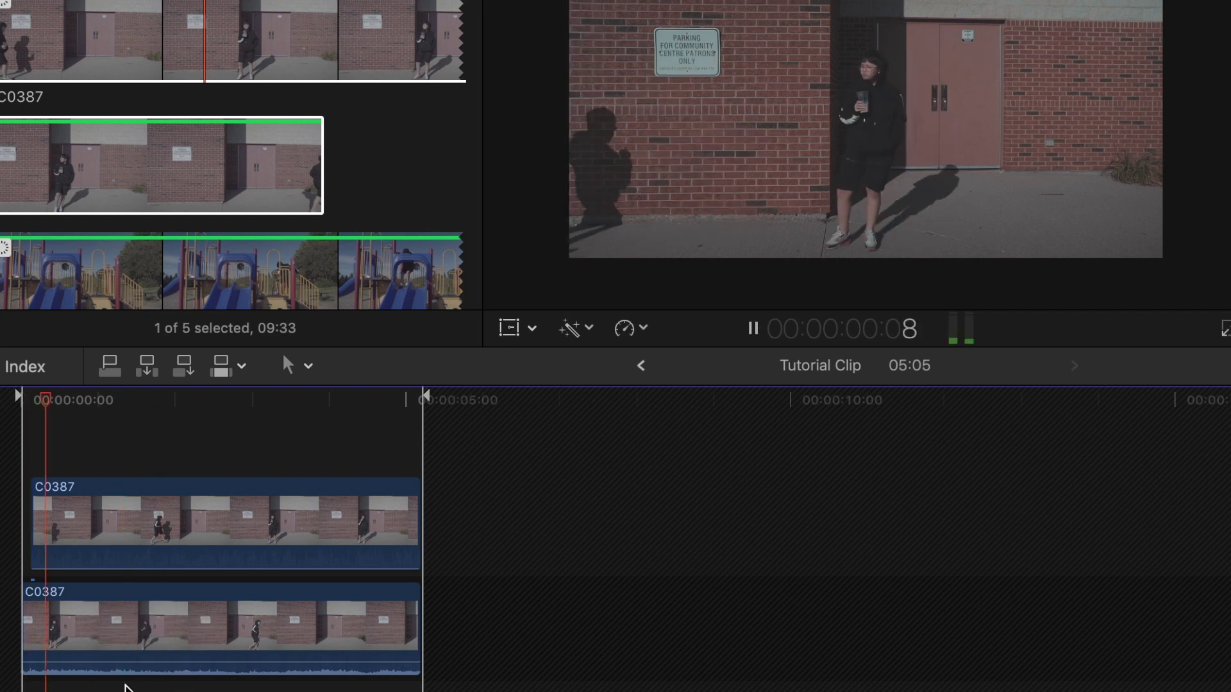
{"action": "left_click_drag", "start_coordinate": [149, 658], "coordinate": [149, 661]}
{"action": "key", "text": "space"}
{"action": "key", "text": "Home"}
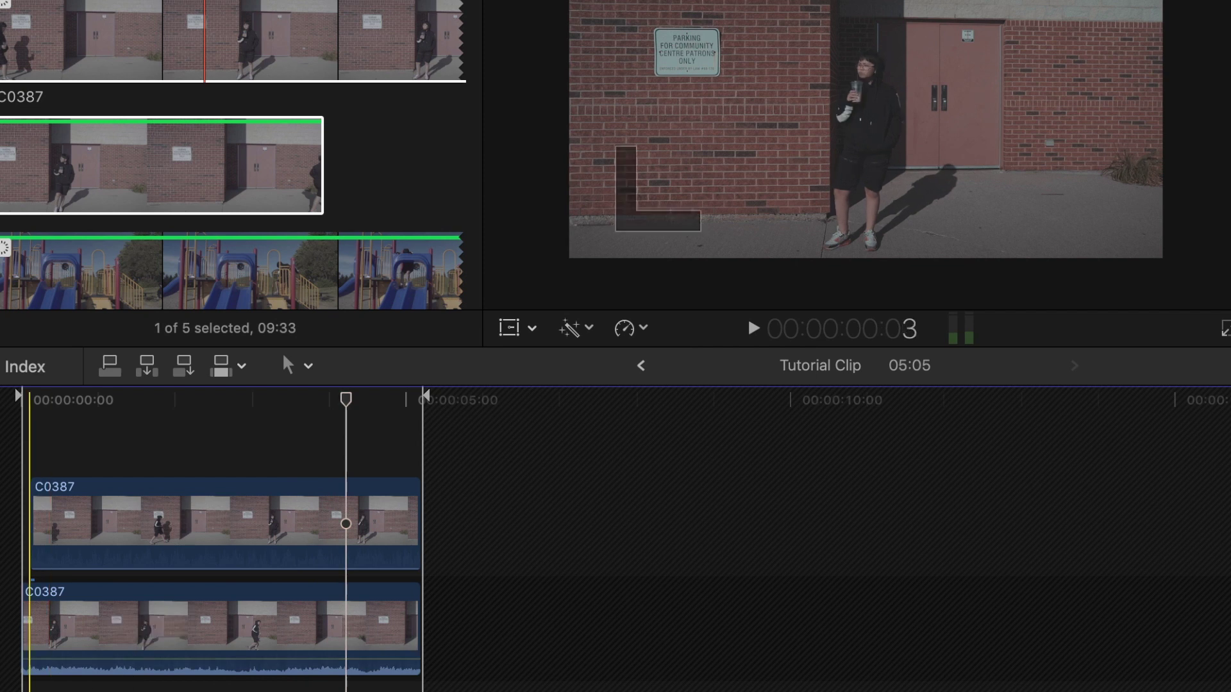
{"action": "key", "text": "space"}
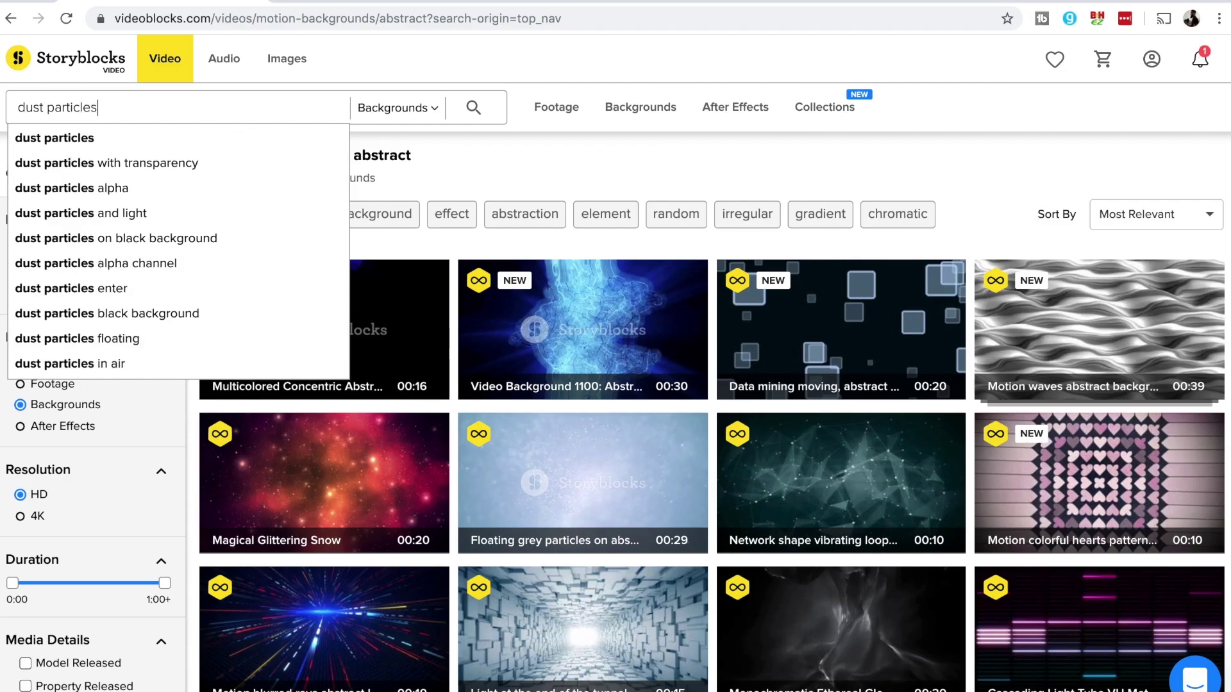
Step: Search Storyblocks backgrounds for 'dust particles' and scroll through the HD results
{"action": "key", "text": "Return"}
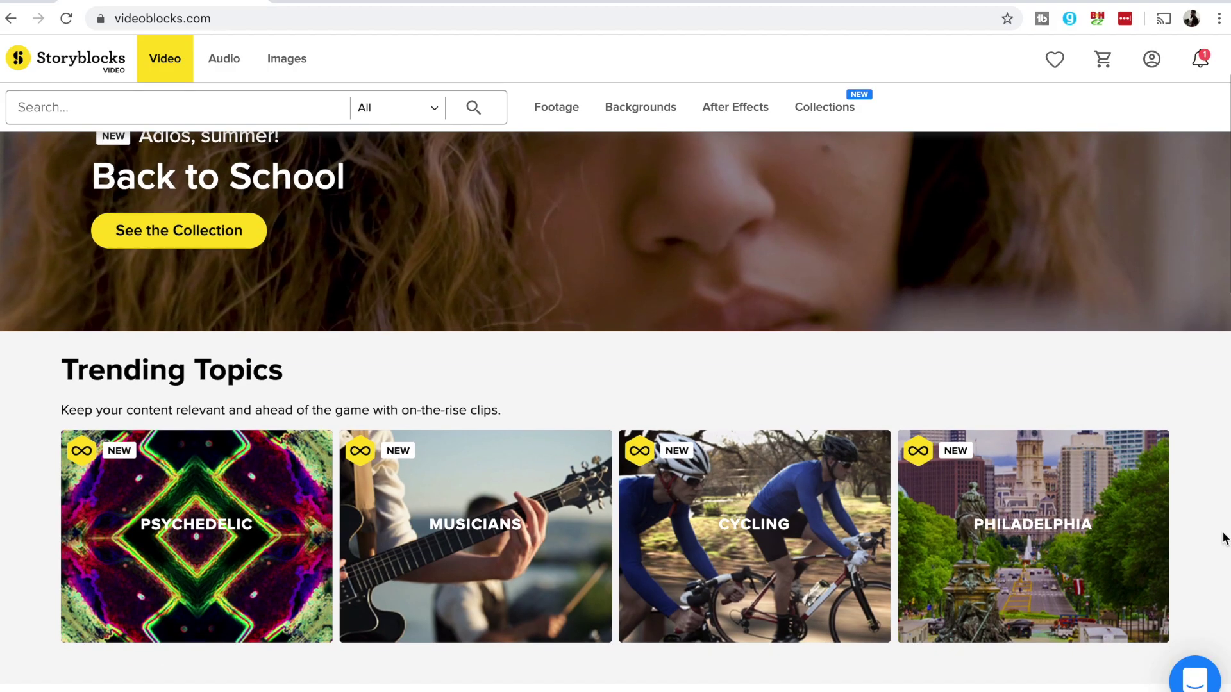
{"action": "scroll", "coordinate": [1225, 538], "scroll_direction": "down", "scroll_amount": 8}
{"action": "scroll", "coordinate": [1224, 538], "scroll_direction": "down", "scroll_amount": 3}
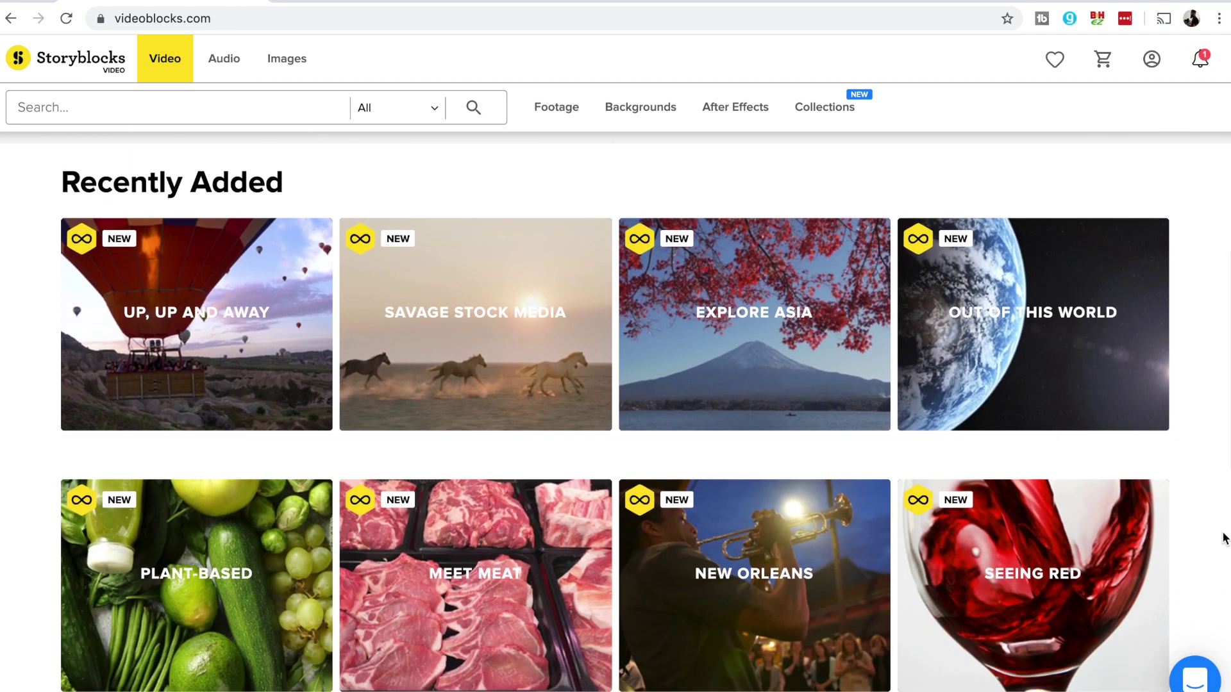
{"action": "scroll", "coordinate": [1224, 538], "scroll_direction": "down", "scroll_amount": 3}
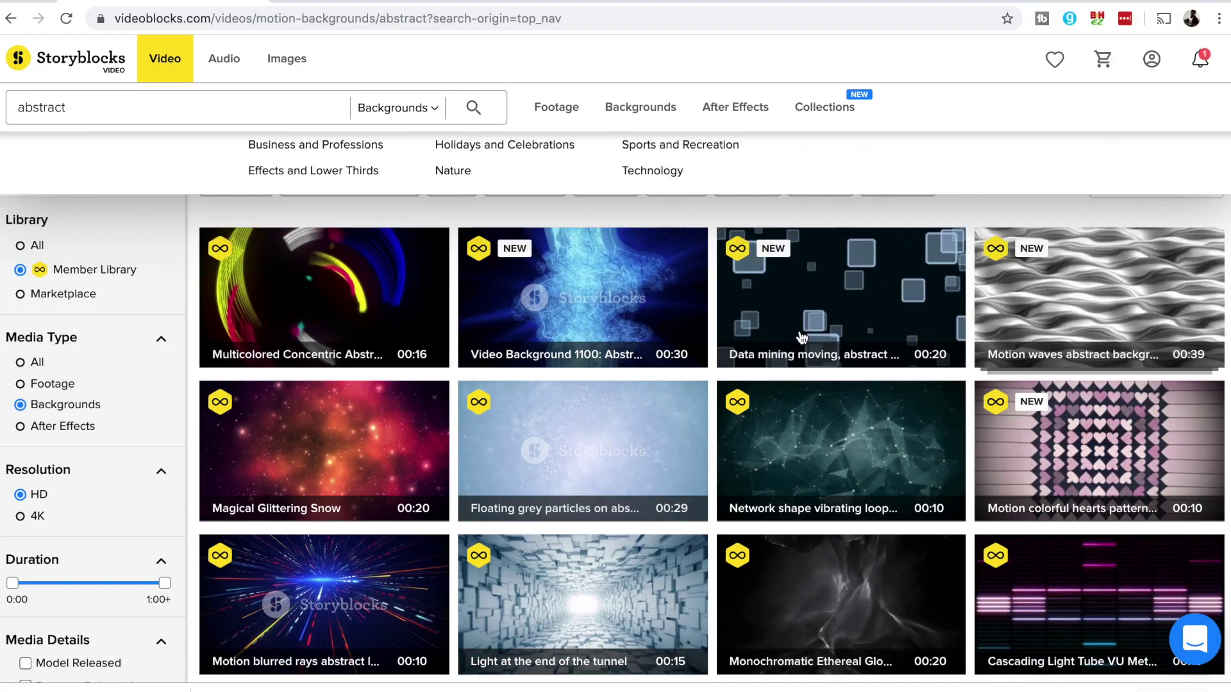
{"action": "scroll", "coordinate": [926, 344], "scroll_direction": "down", "scroll_amount": 6}
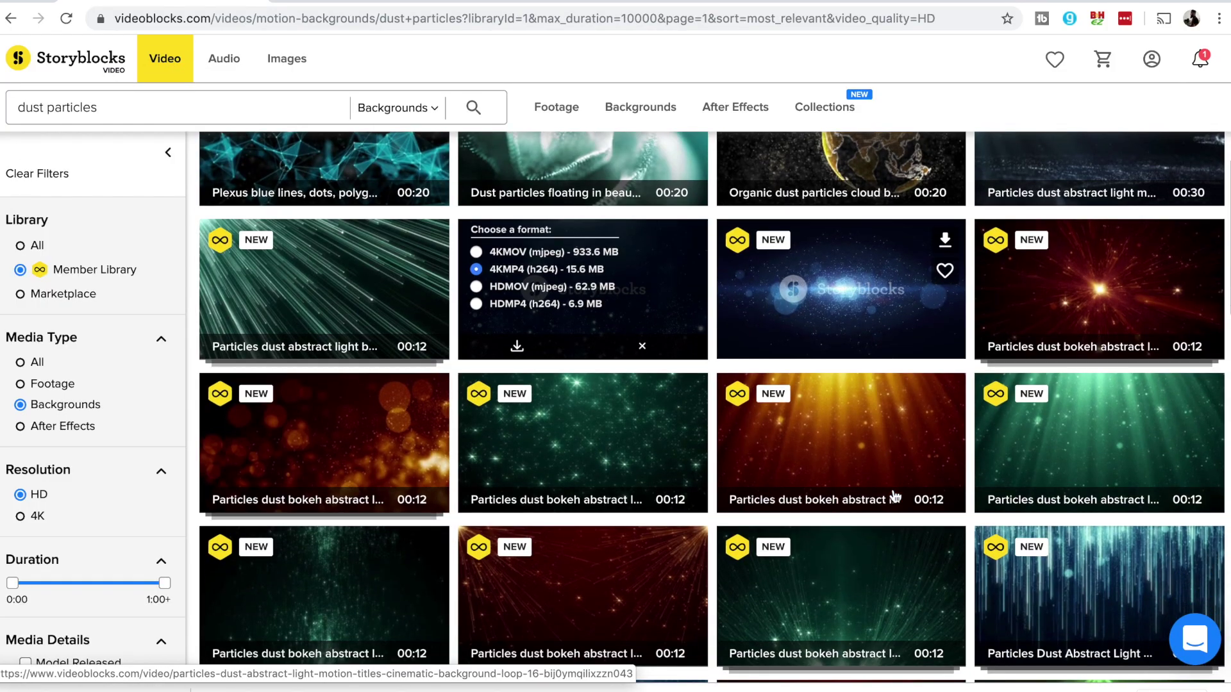
{"action": "scroll", "coordinate": [895, 497], "scroll_direction": "down", "scroll_amount": 3}
{"action": "scroll", "coordinate": [896, 496], "scroll_direction": "down", "scroll_amount": 7}
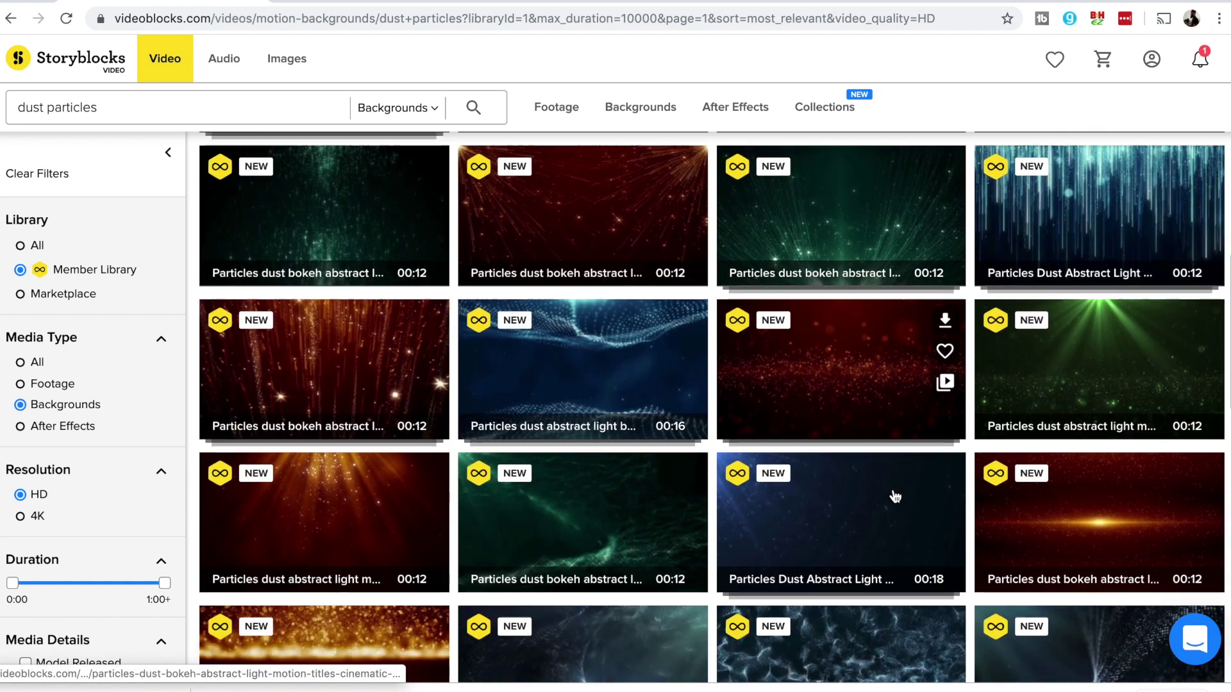
{"action": "scroll", "coordinate": [895, 497], "scroll_direction": "down", "scroll_amount": 5}
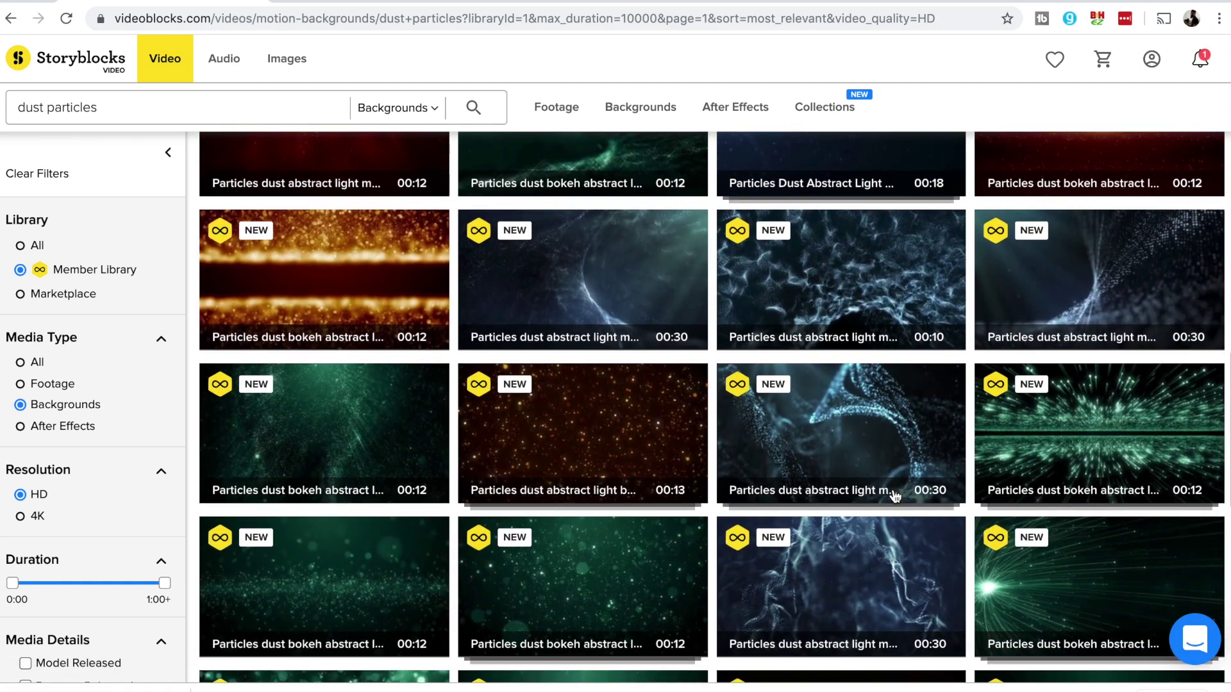